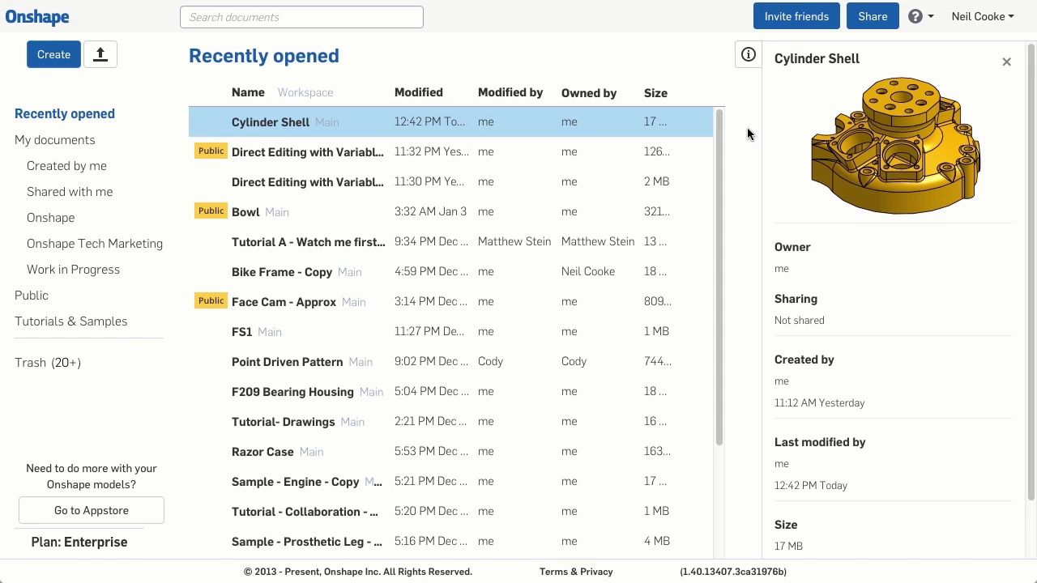
Set the account's default units to Millimeter for length and Gram for mass, and save the preferences.
left_click(1015, 26)
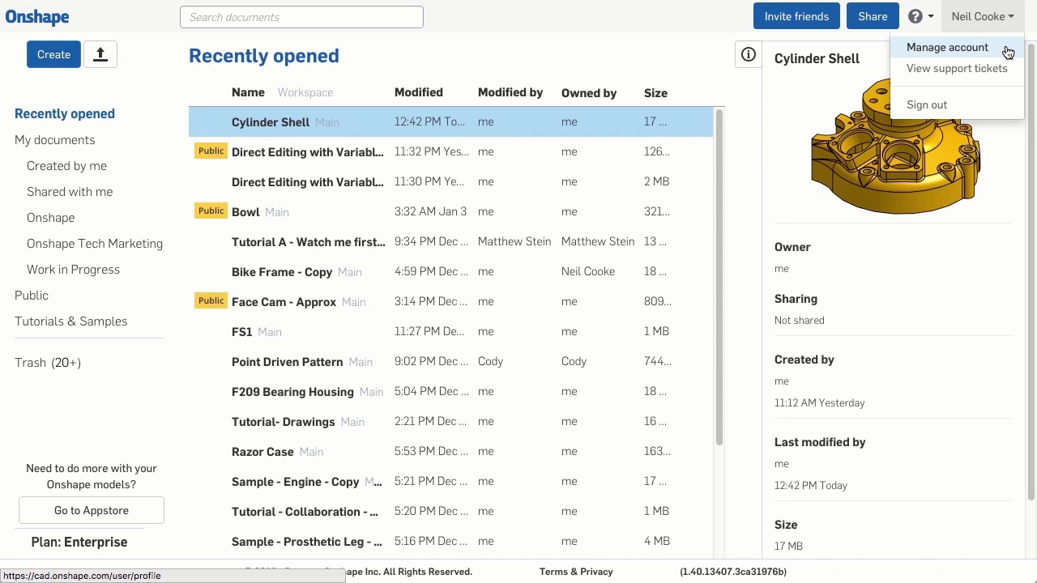
left_click(1007, 51)
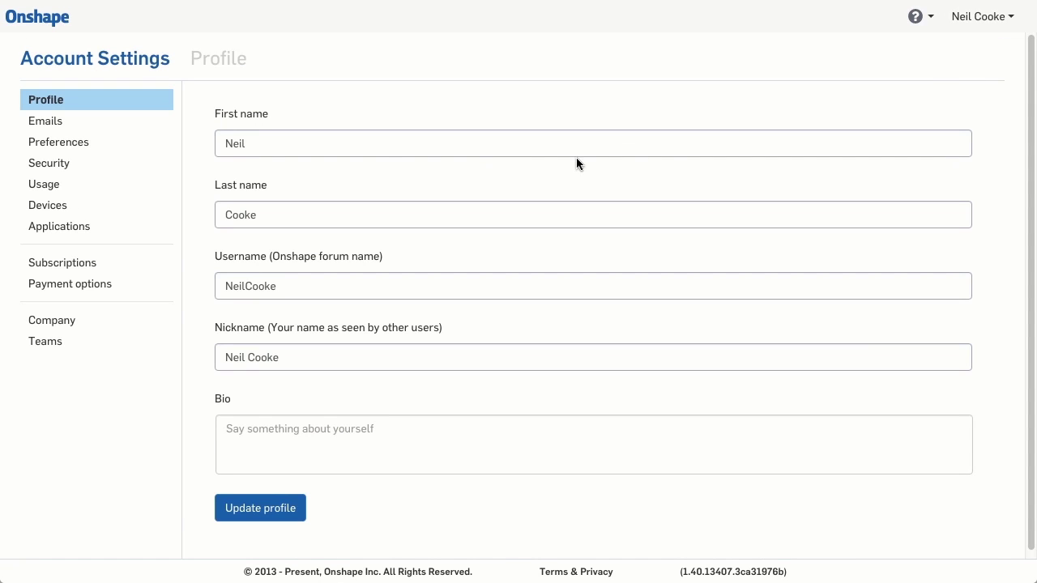
left_click(137, 152)
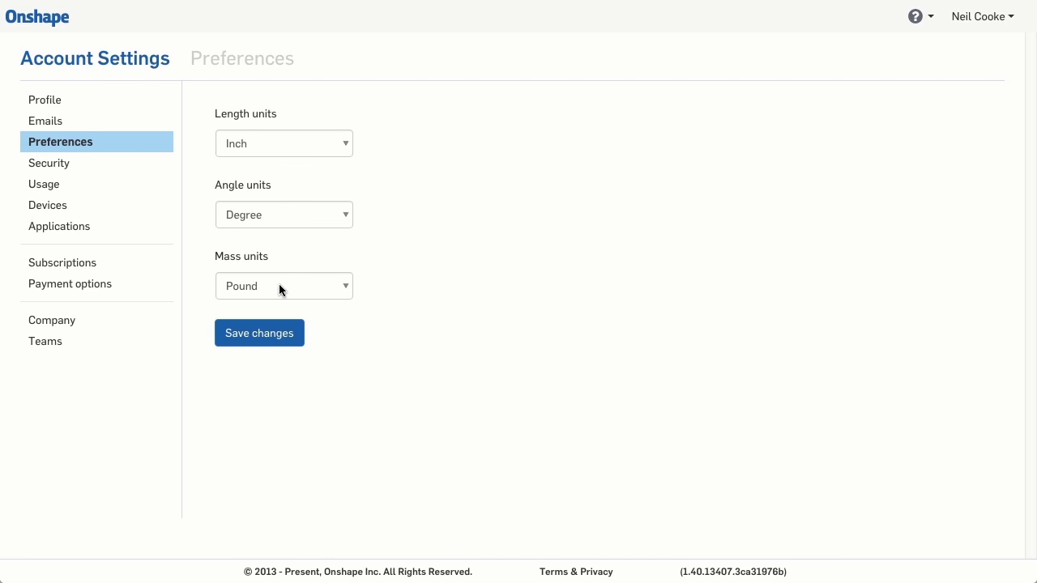
left_click(317, 149)
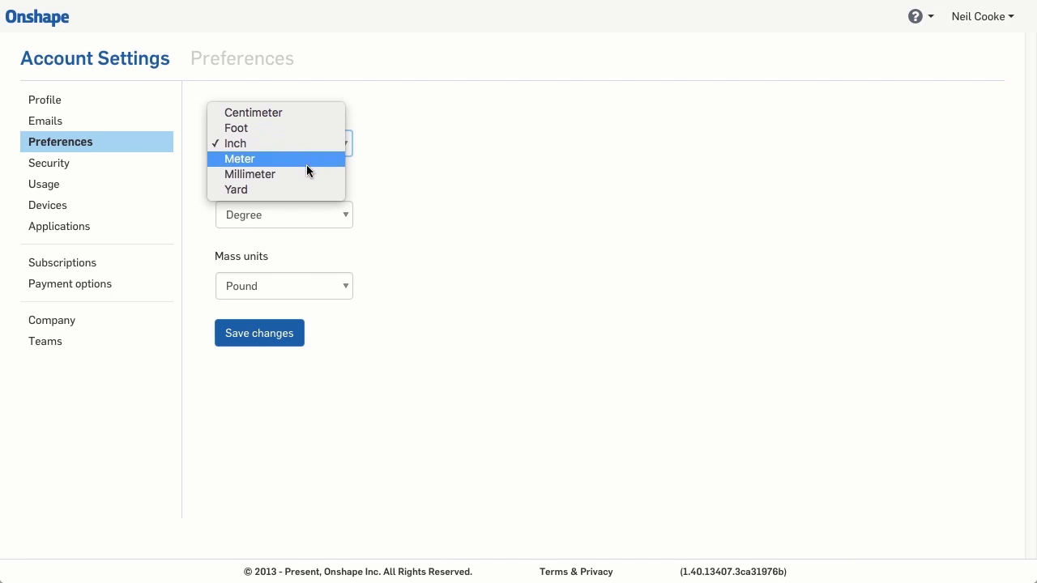
left_click(305, 175)
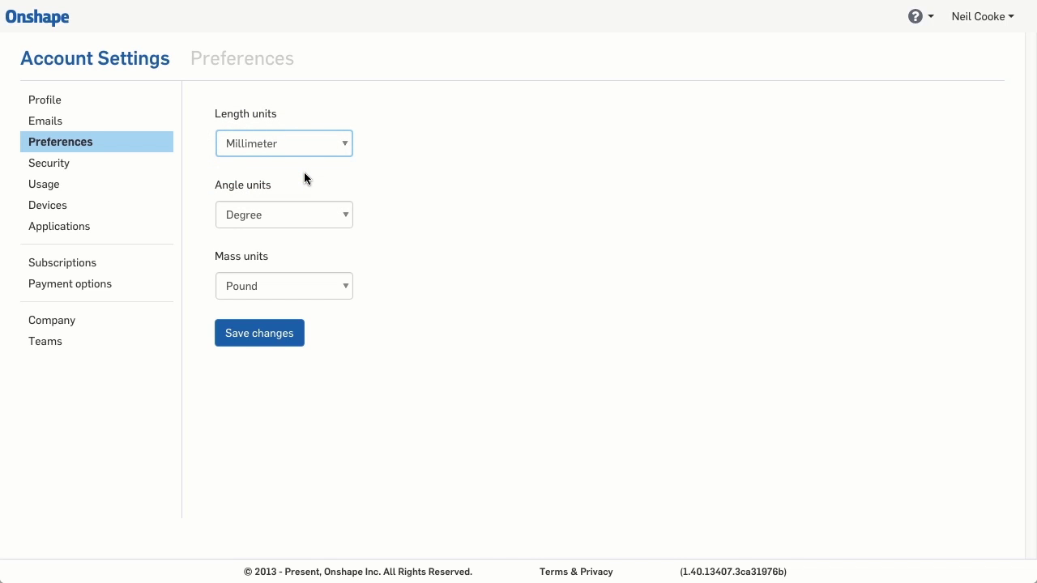
left_click(291, 286)
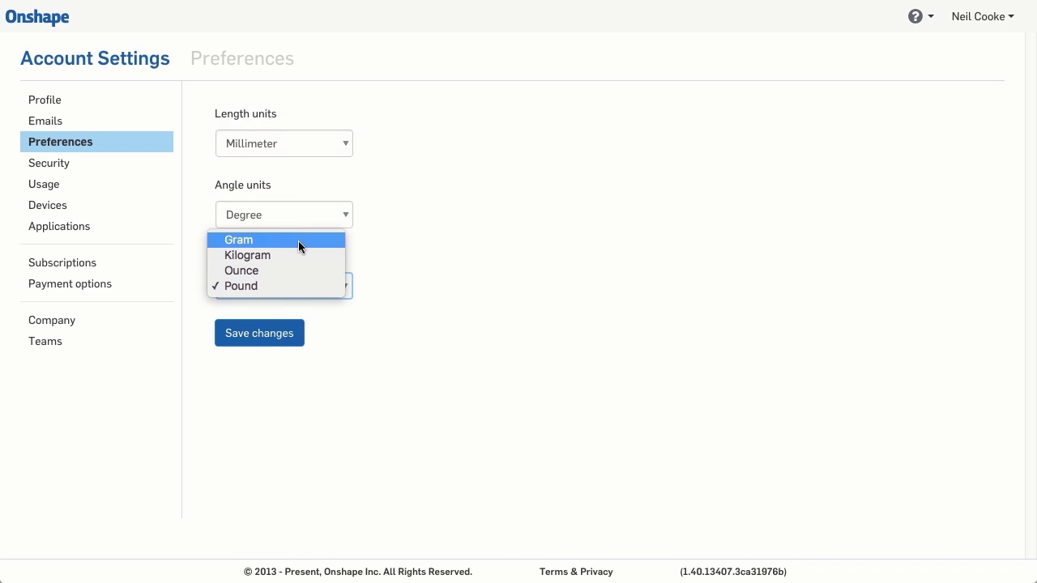
left_click(298, 241)
left_click(273, 336)
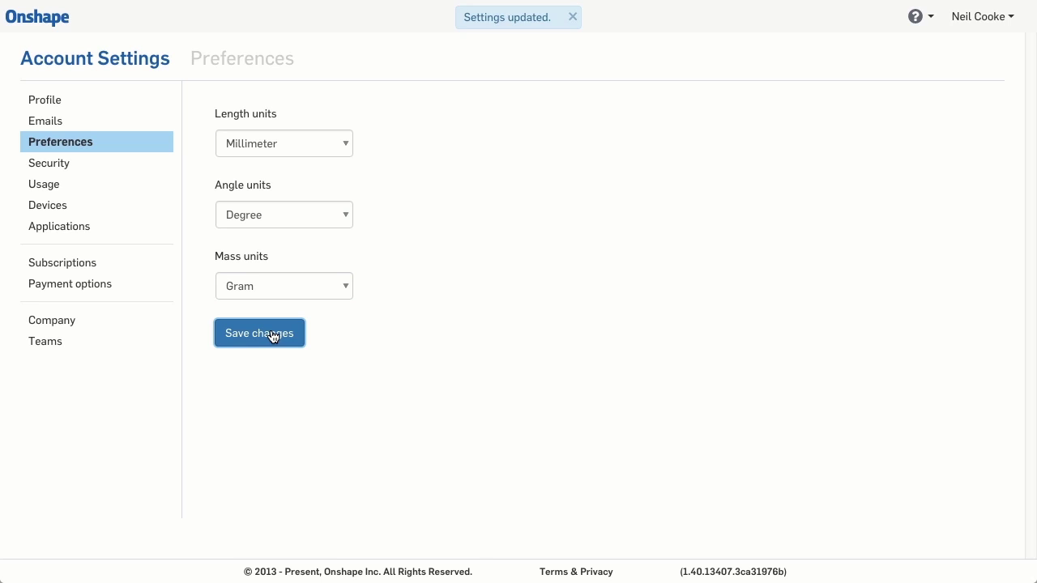
Open the Cylinder Shell document in the Mixed Units named view and inspect the dimensions of the hub's flat face.
left_click(53, 27)
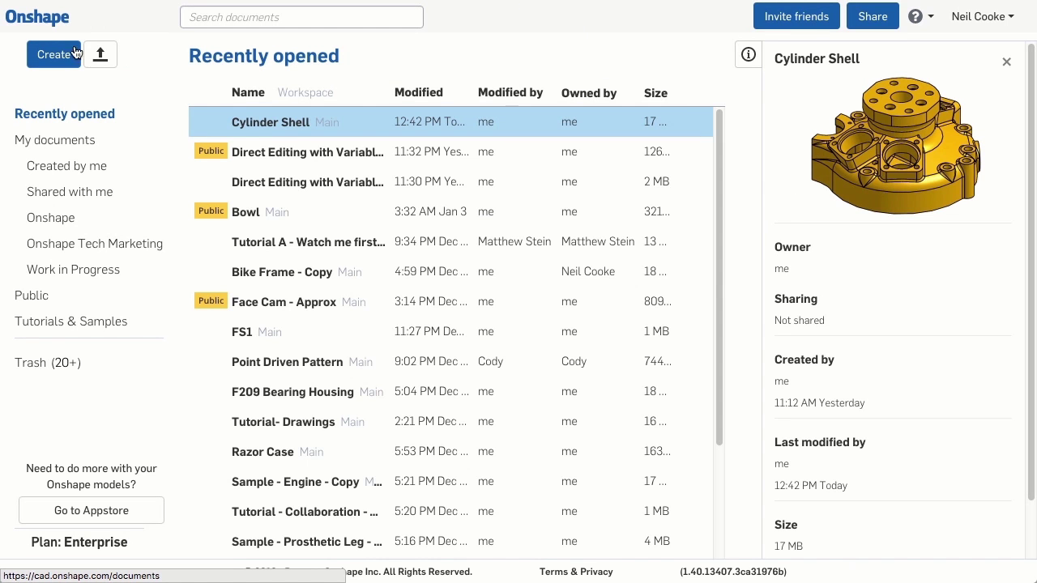
left_click(253, 123)
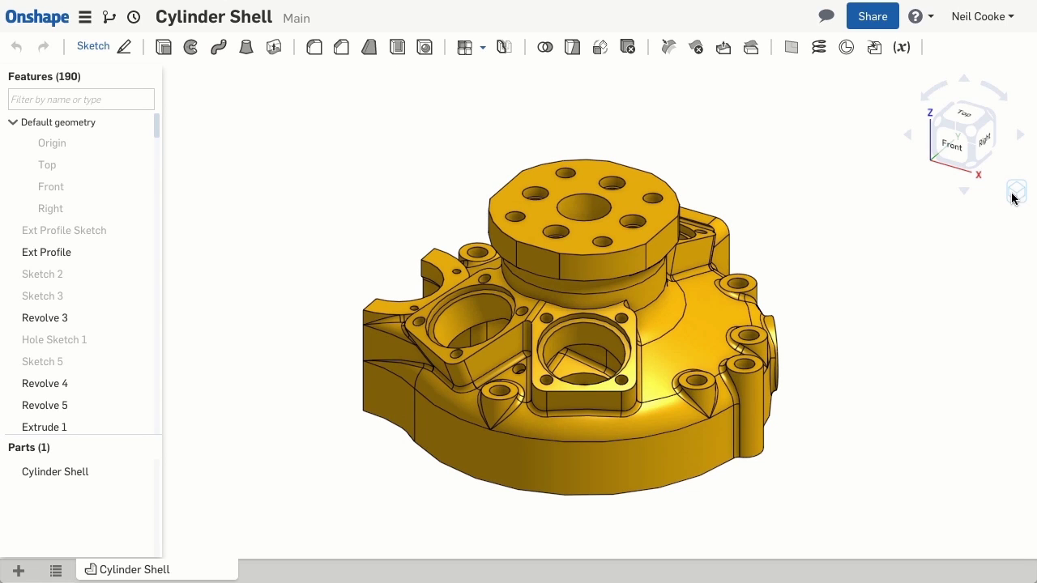
left_click(1016, 192)
left_click(981, 258)
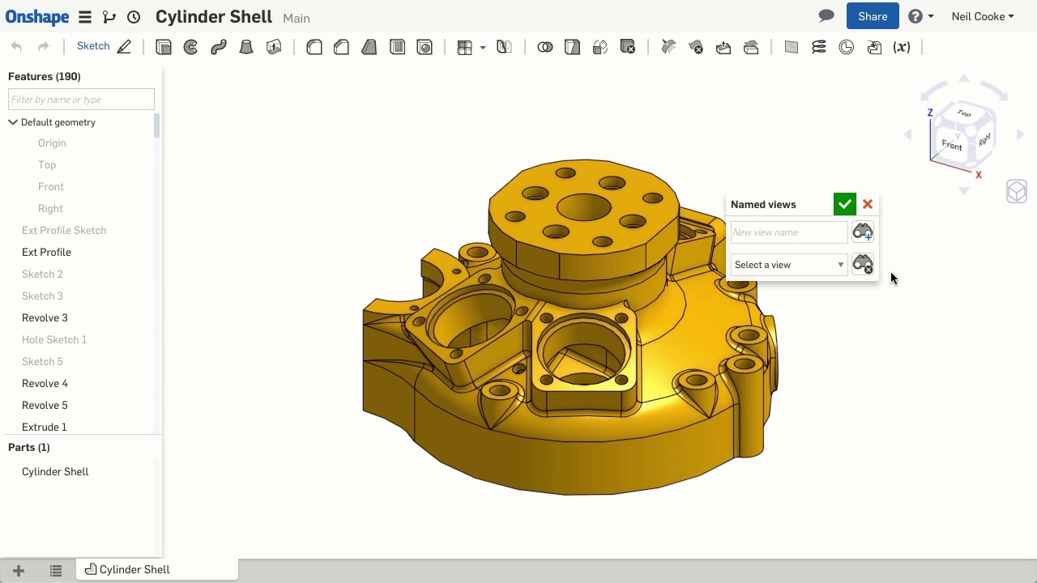
left_click(839, 270)
left_click(822, 265)
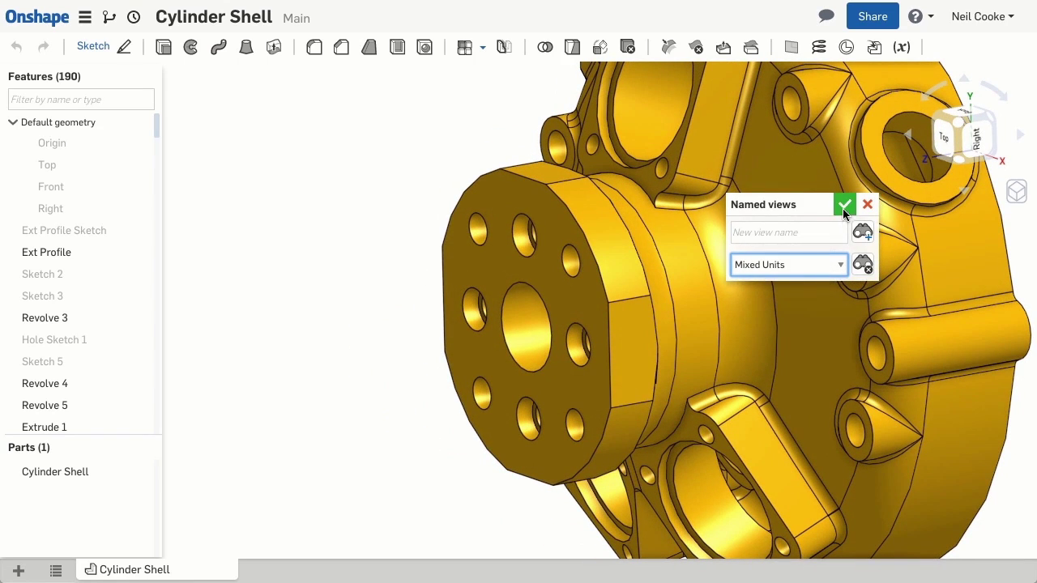
left_click(843, 206)
double_click(631, 327)
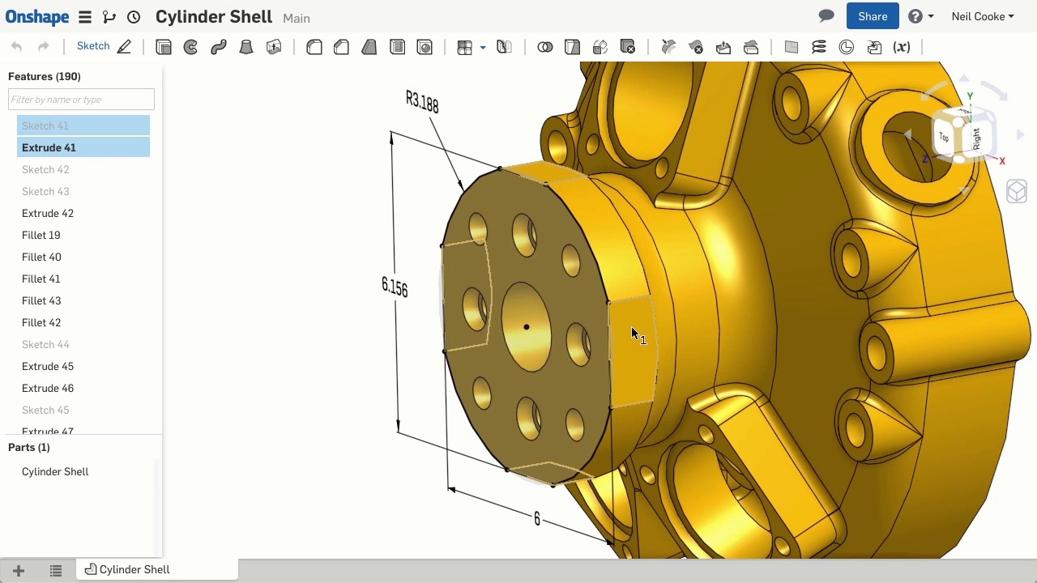
left_click(279, 164)
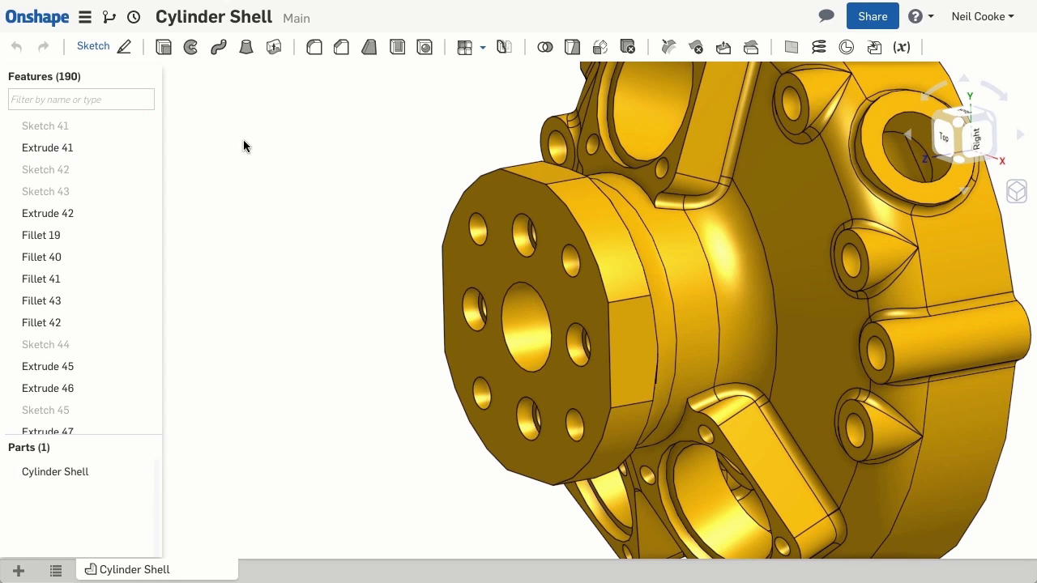
Set the default length unit of the Cylinder Shell workspace to Millimeter.
left_click(84, 17)
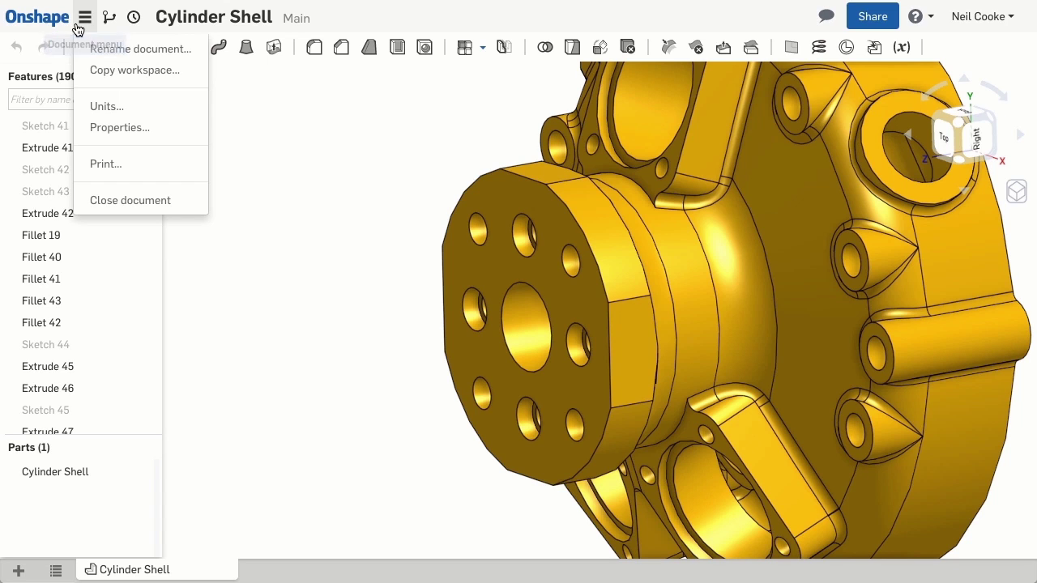
left_click(149, 111)
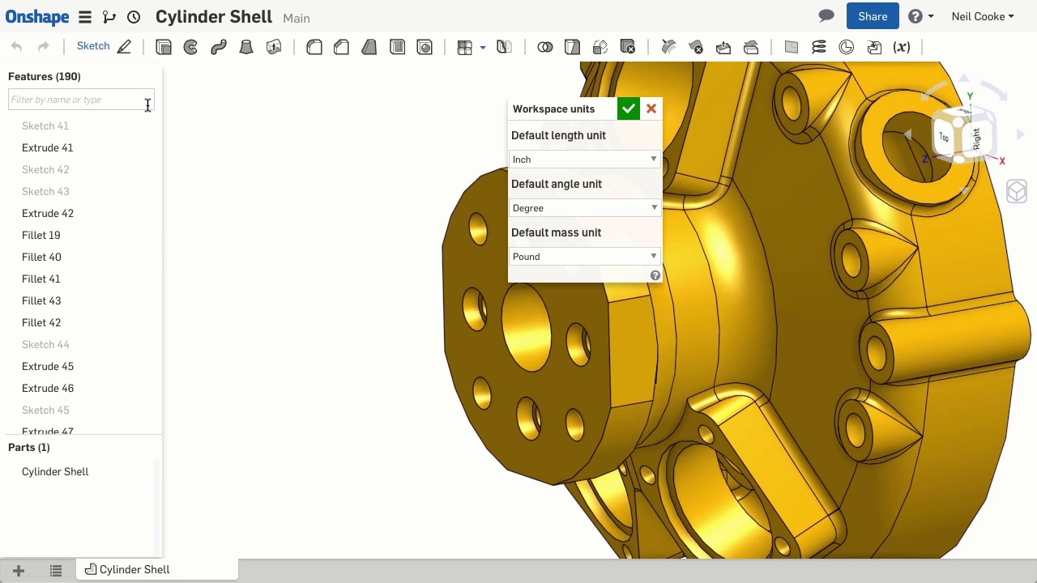
left_click(565, 158)
left_click(578, 186)
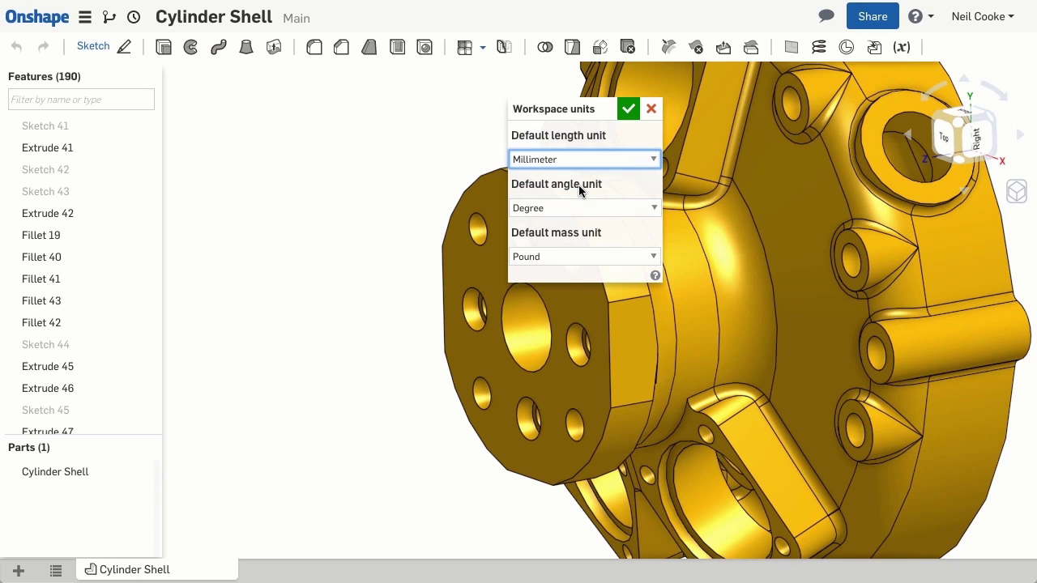
left_click(625, 112)
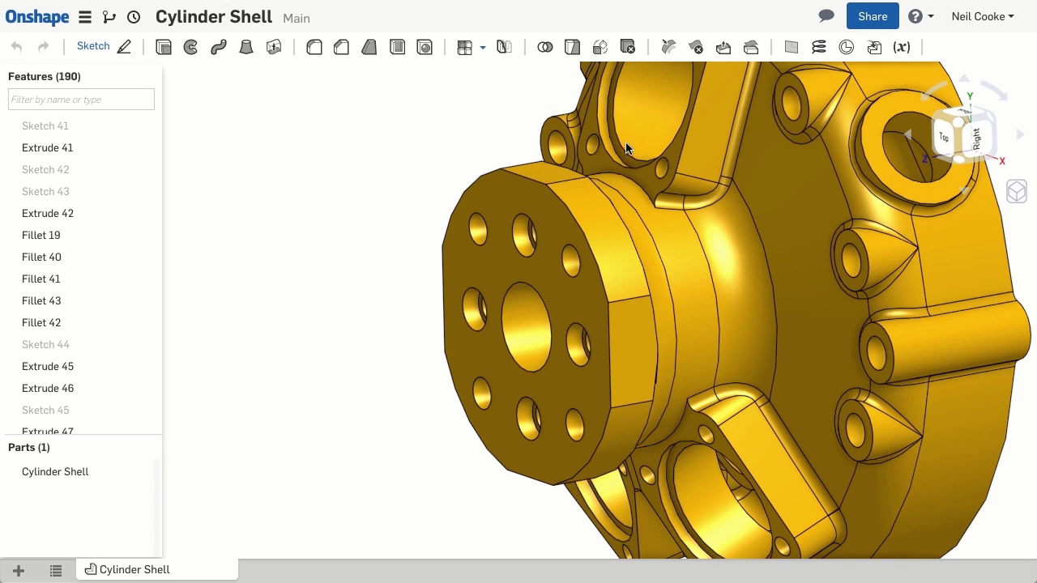
Open Sketch 41 of the hub's flats for editing and check the expression stored in its vertical dimension.
left_click(627, 315)
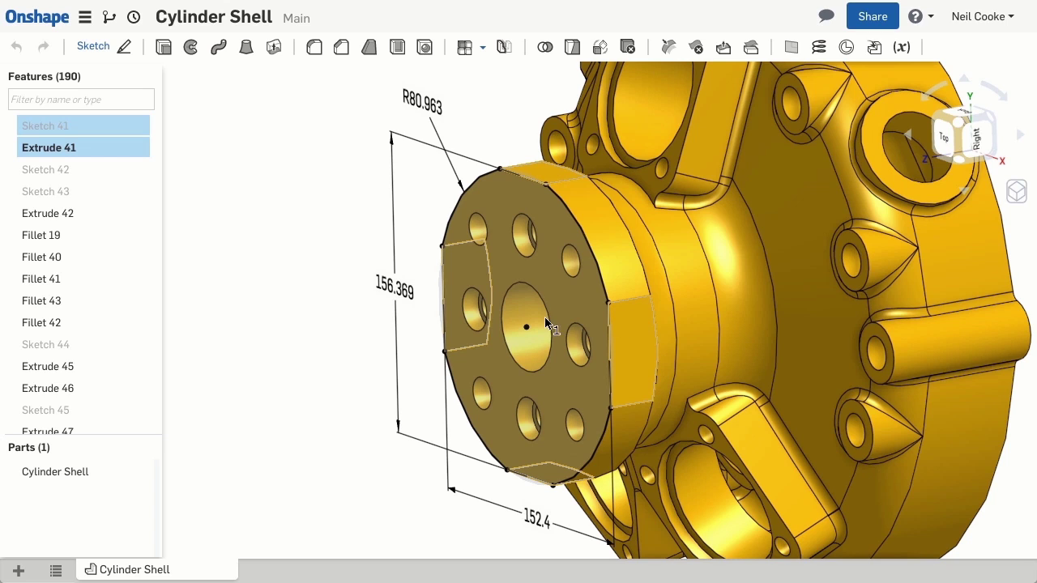
double_click(409, 298)
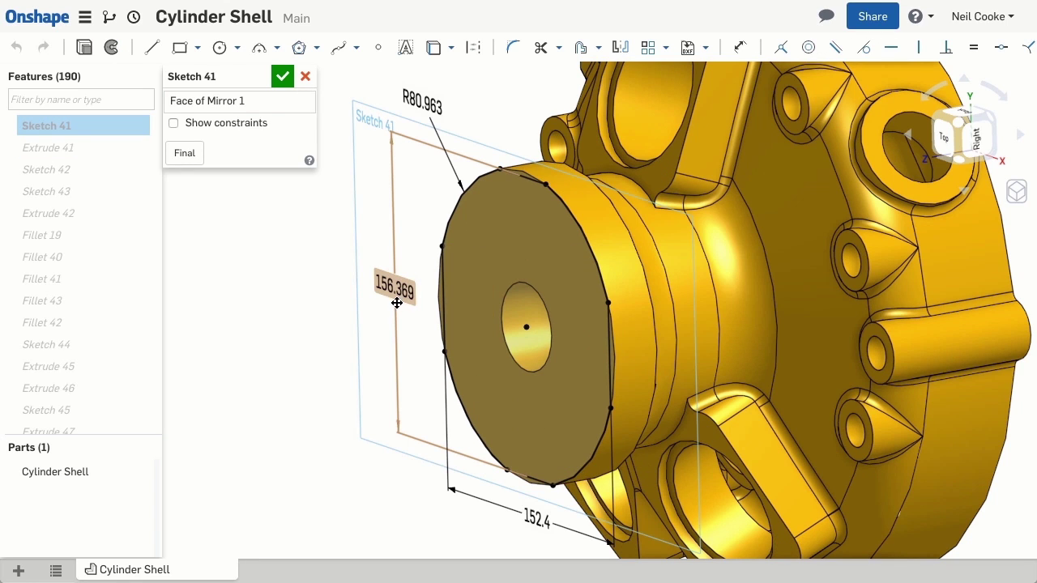
double_click(396, 300)
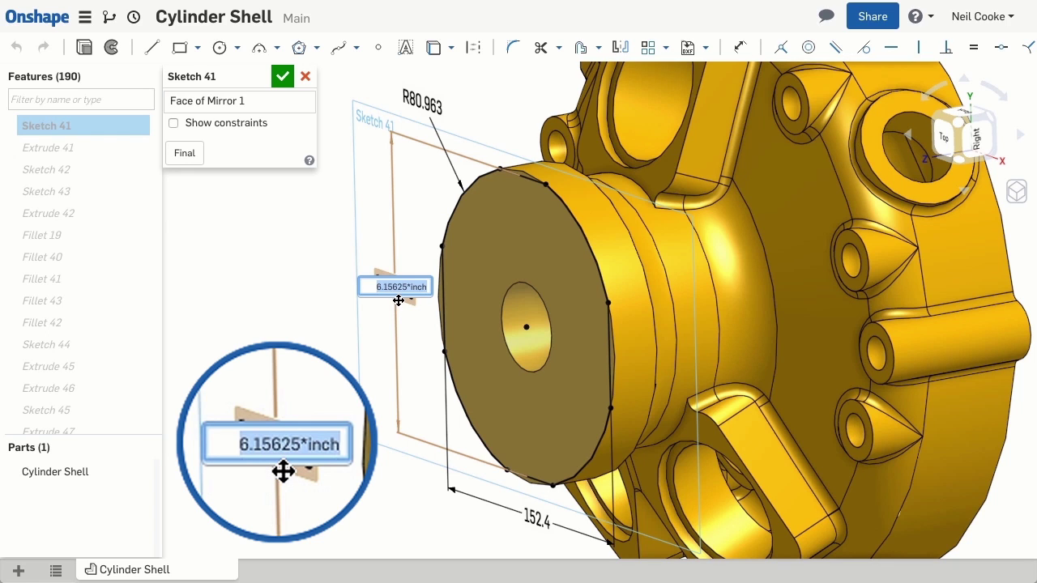
key("Return")
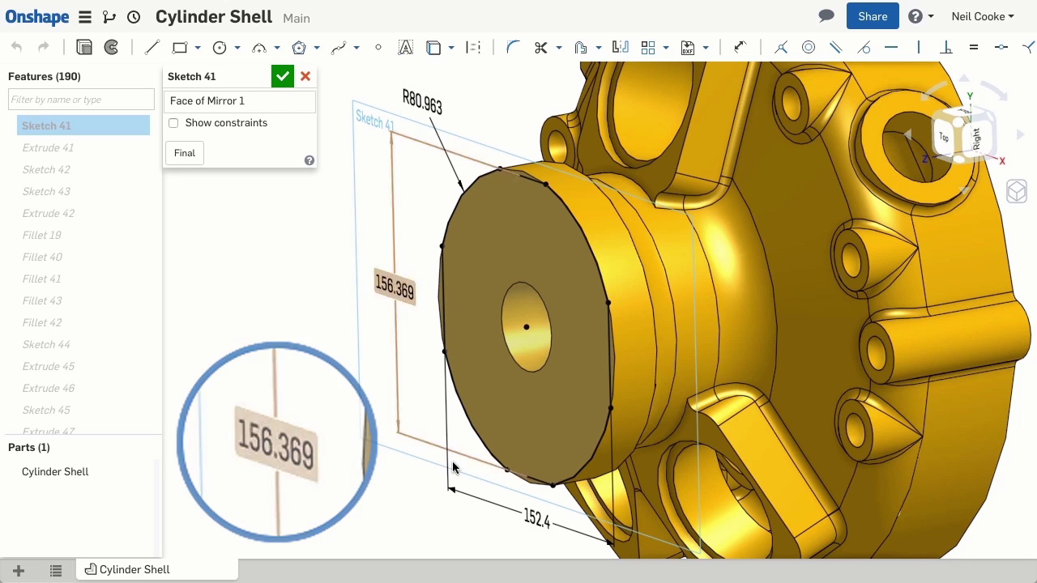
Set the horizontal dimension between the hub's flats in Sketch 41 to 150 mm.
double_click(526, 515)
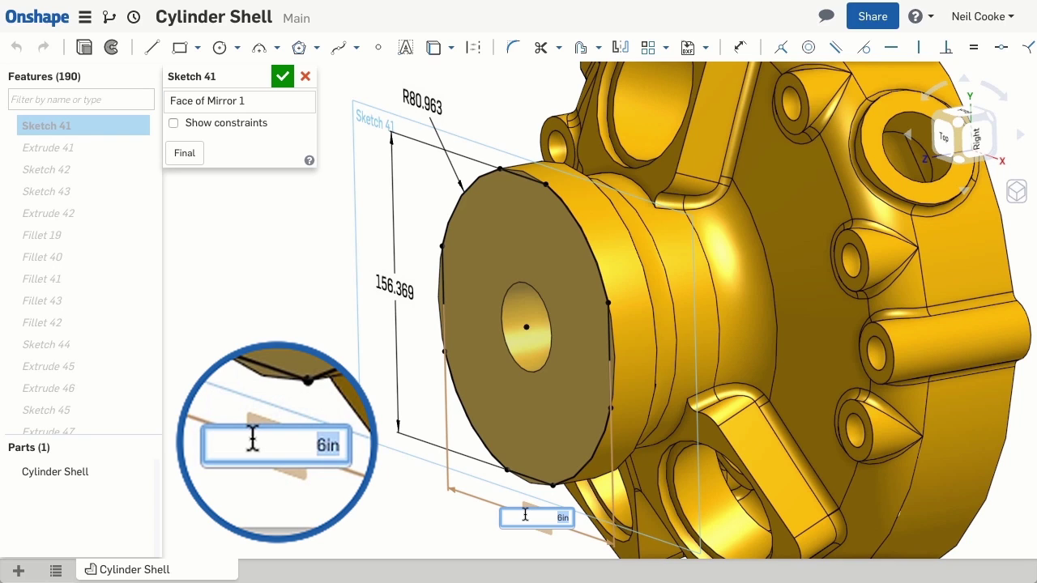
key("BackSpace")
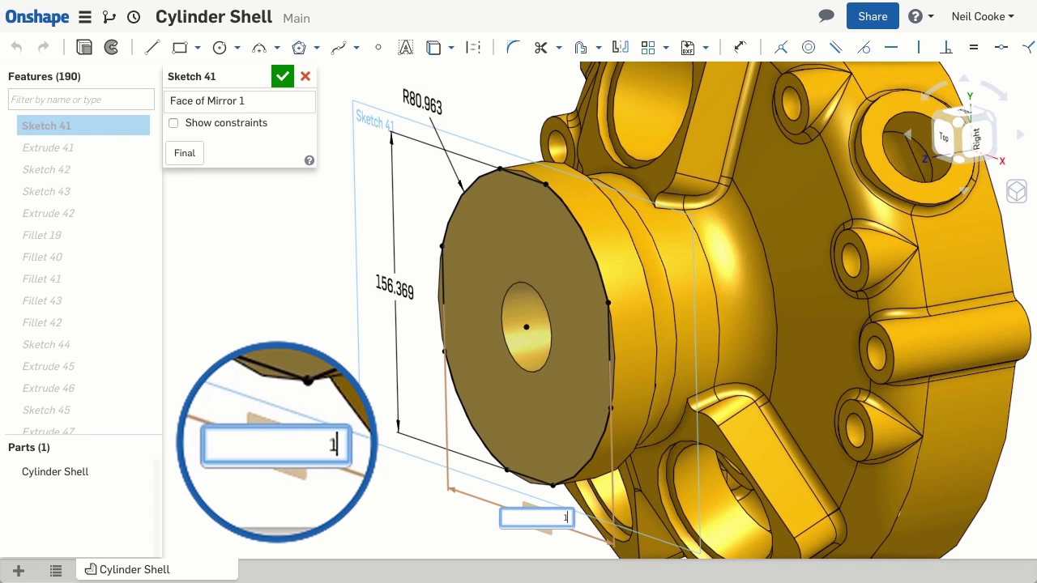
type("150 mm")
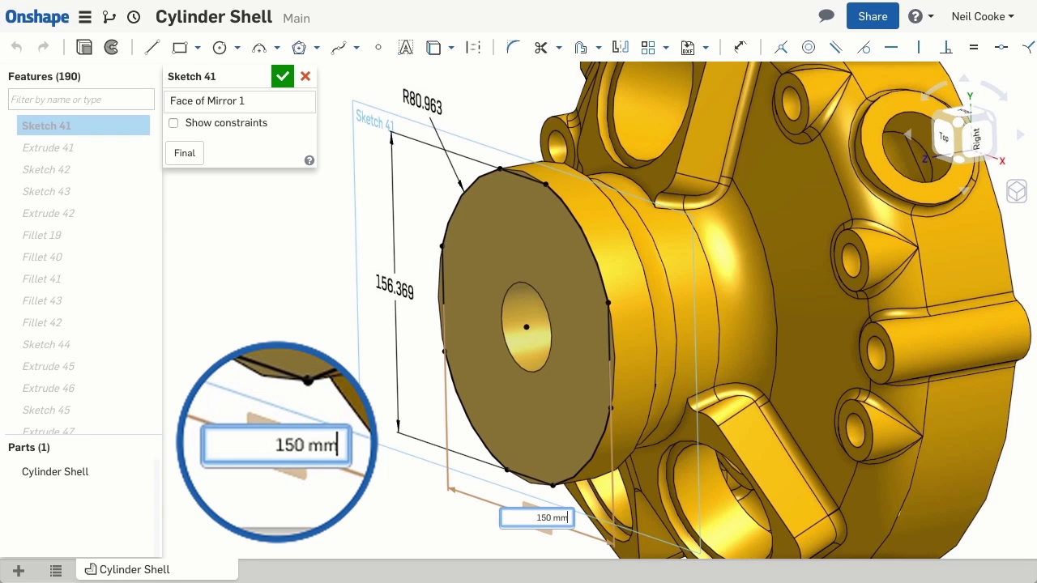
key("Return")
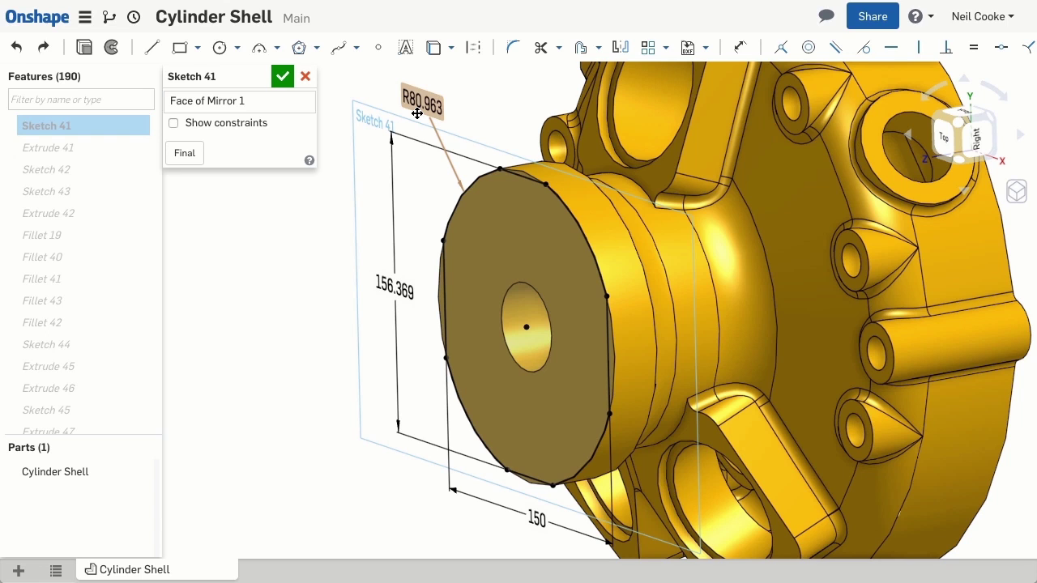
Inspect the expression stored in the radius dimension of the hub profile without changing it.
double_click(417, 113)
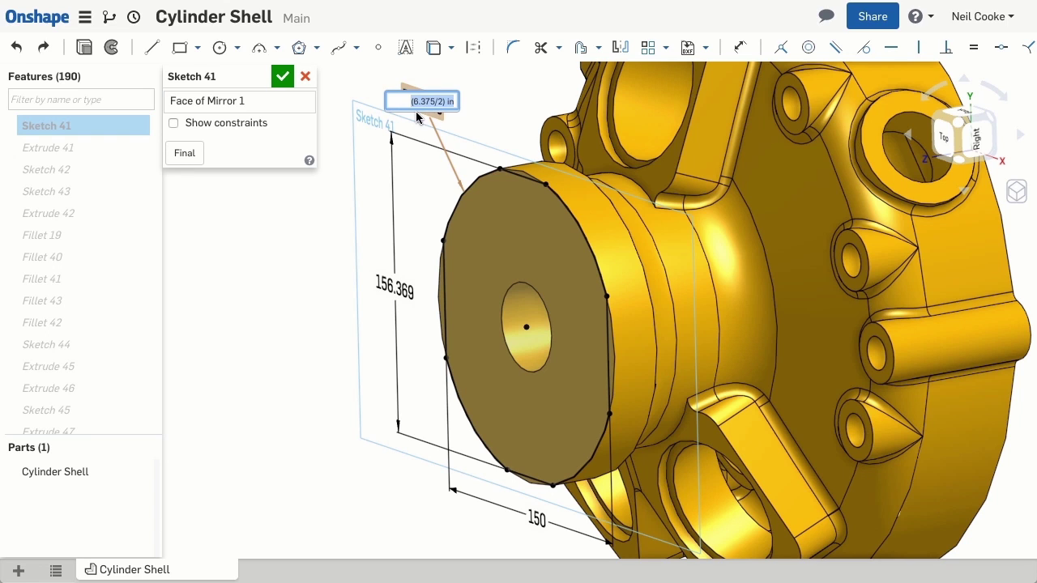
left_click(395, 101)
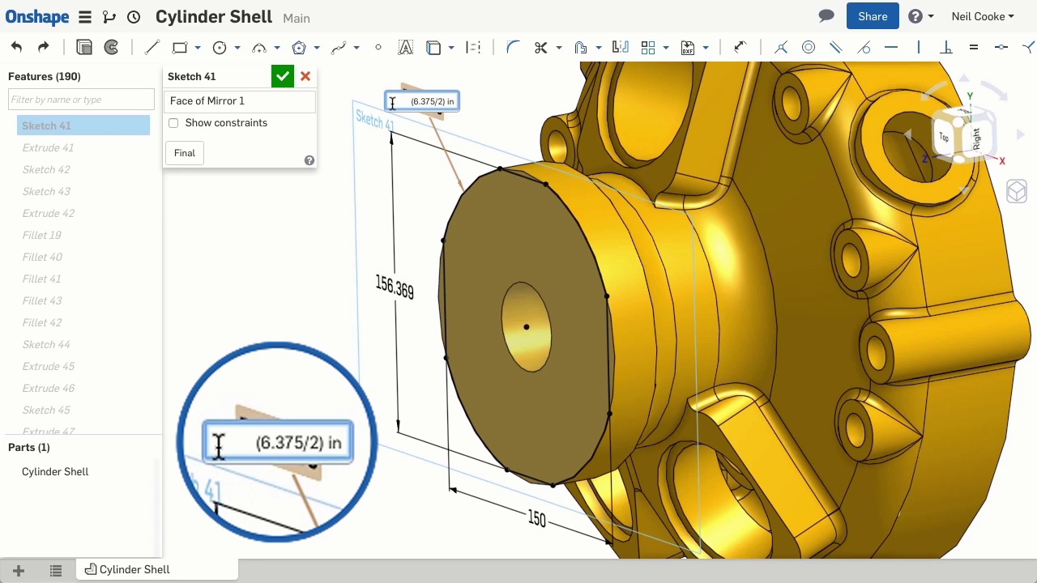
key("Return")
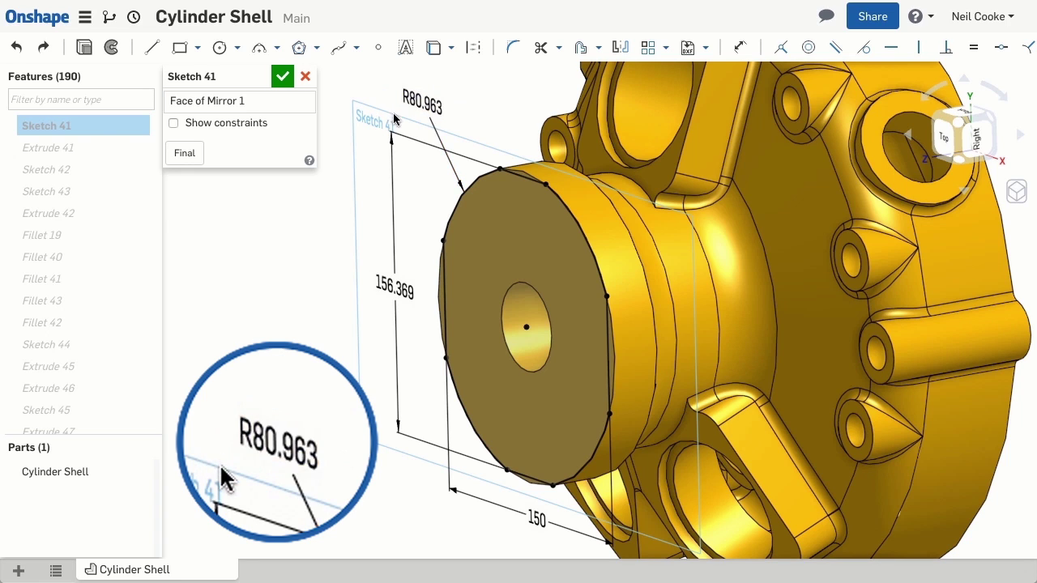
Set the vertical dimension of the hub profile to the fractional inch expression (6+5/32)in.
double_click(383, 286)
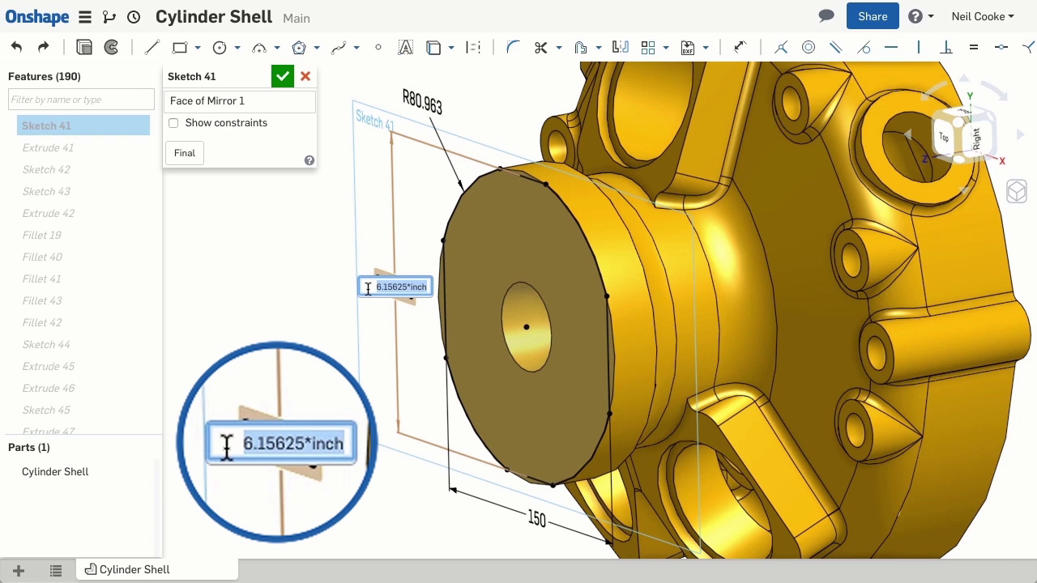
key("BackSpace")
type("(6+5/")
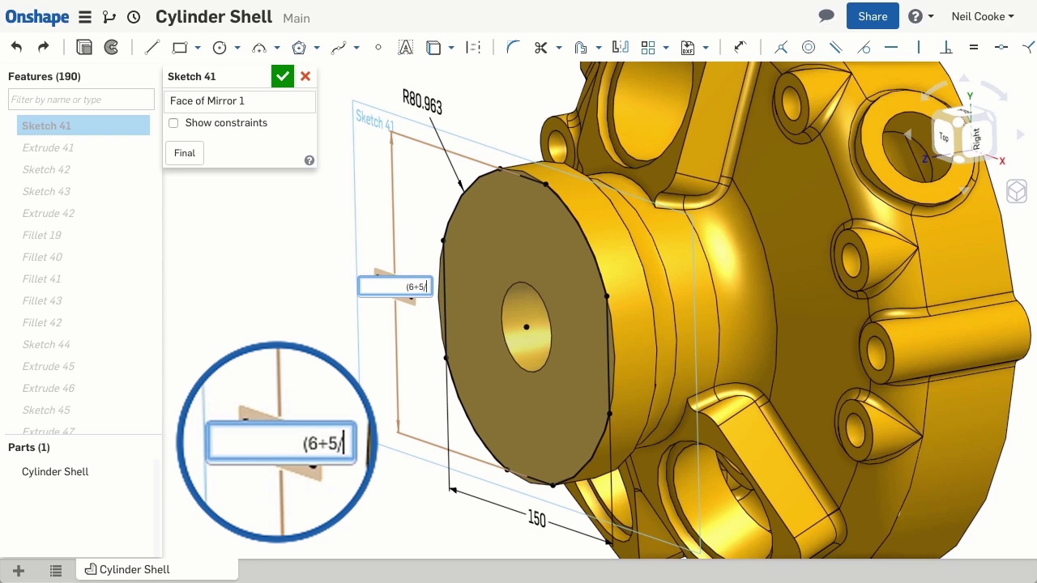
type("32)in")
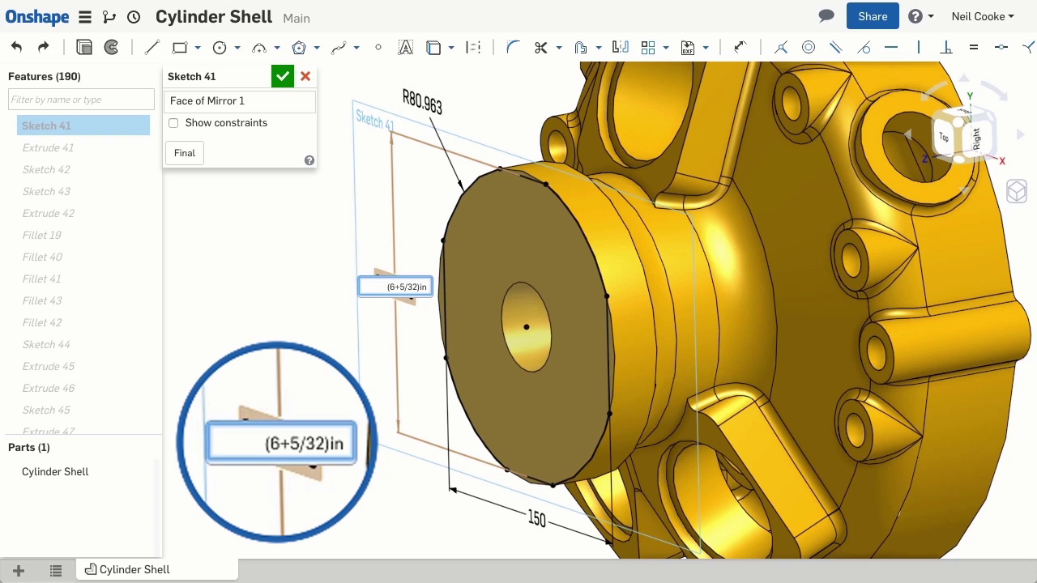
key("Return")
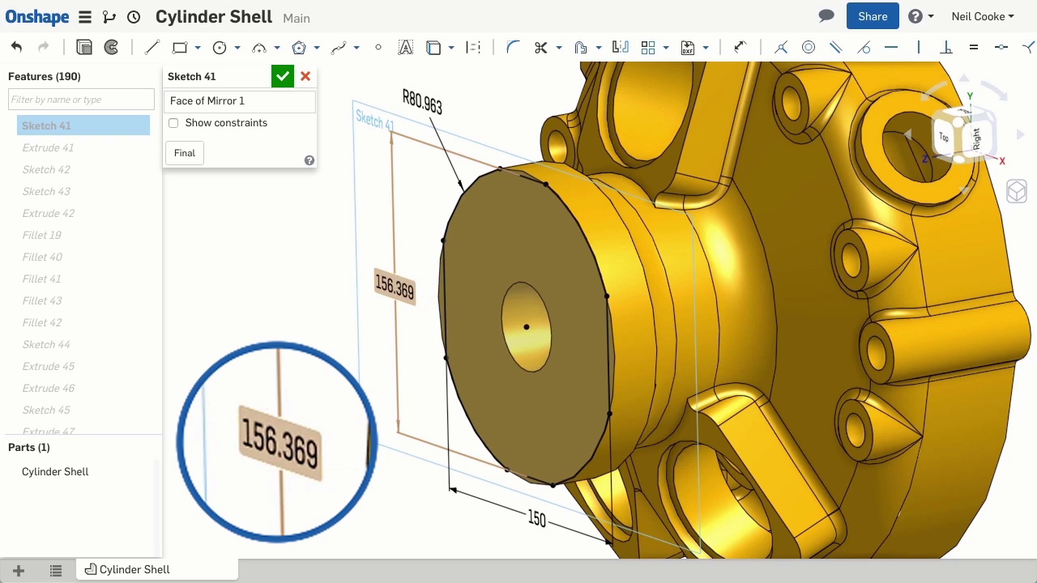
Set the vertical dimension of the hub profile in Sketch 41 to the mixed-unit expression 6in+4mm.
double_click(362, 289)
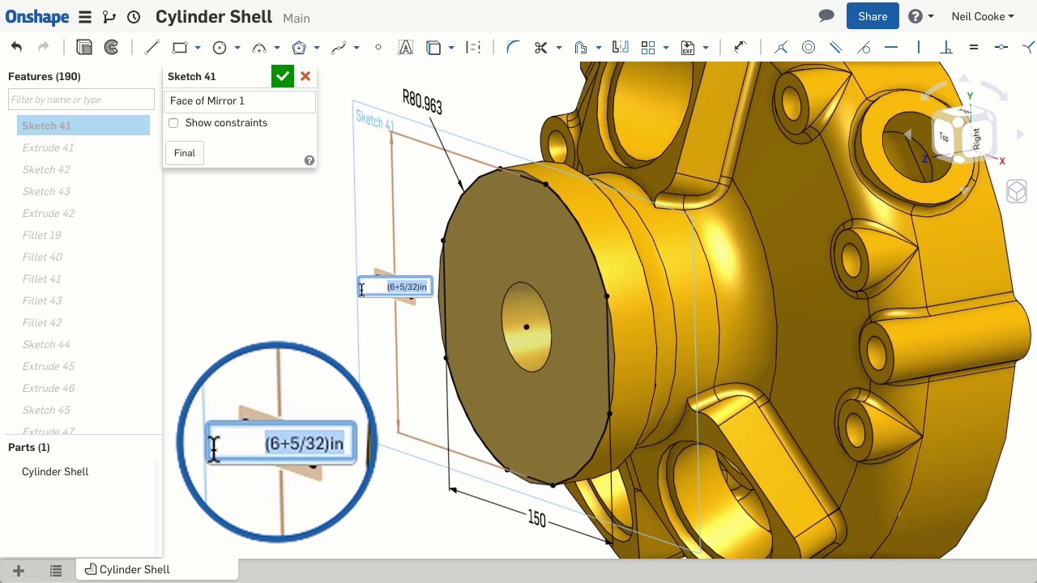
type("6in")
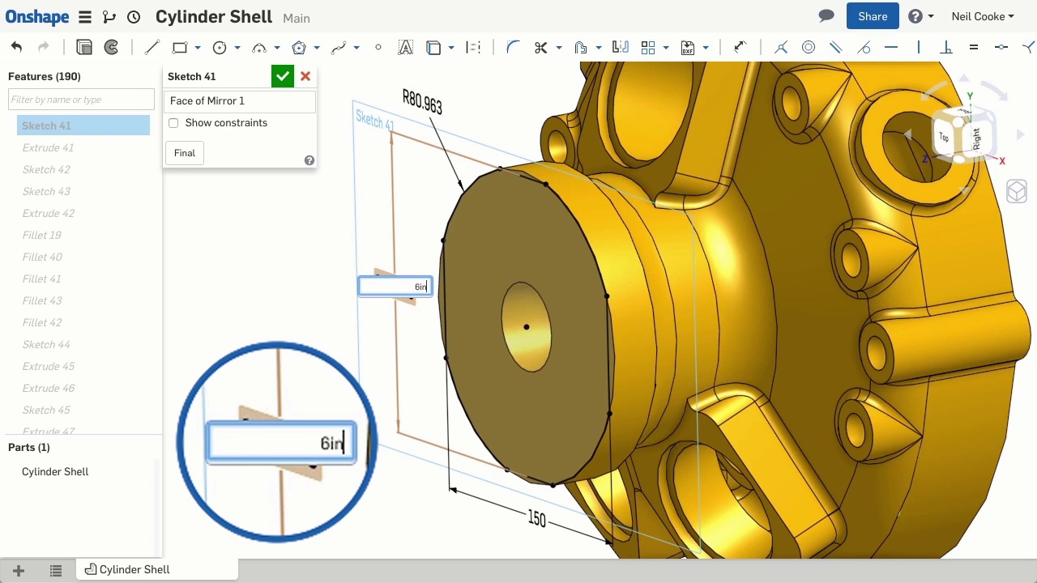
type("+4mm")
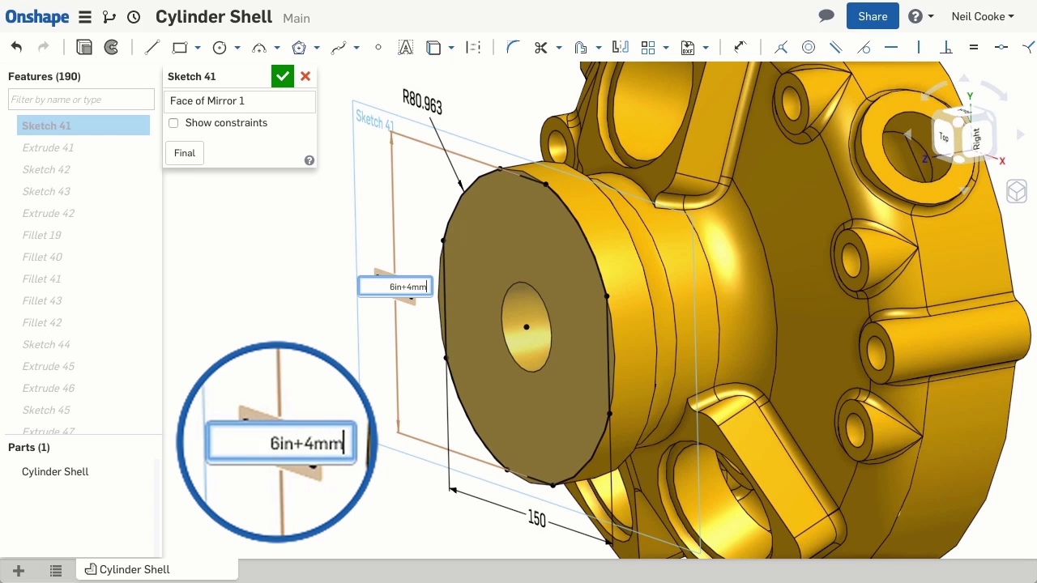
key("Return")
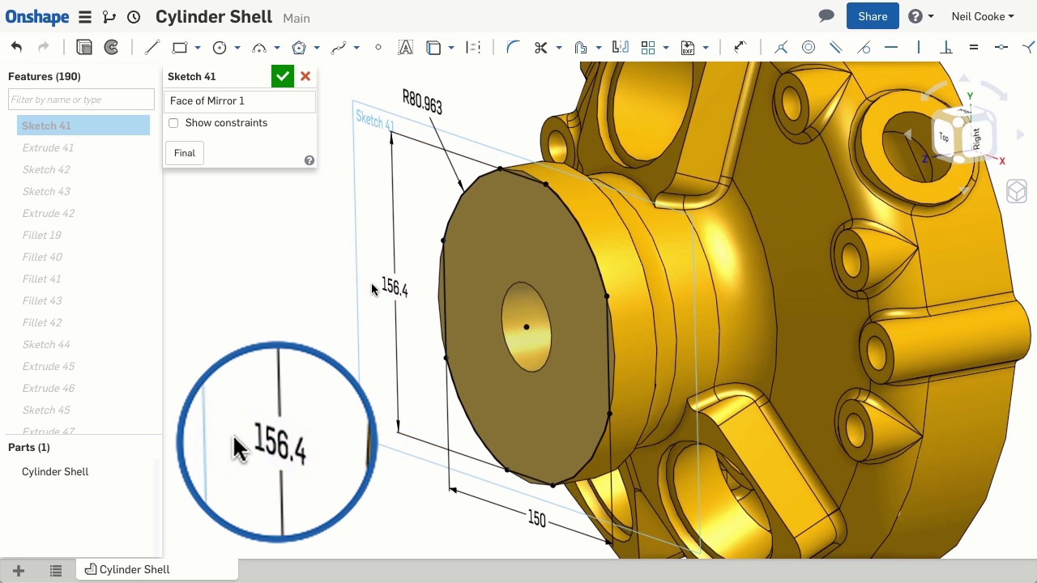
Try the feet-and-inches expression 1ft+(6+3/4)in for the hub profile's vertical dimension.
double_click(376, 284)
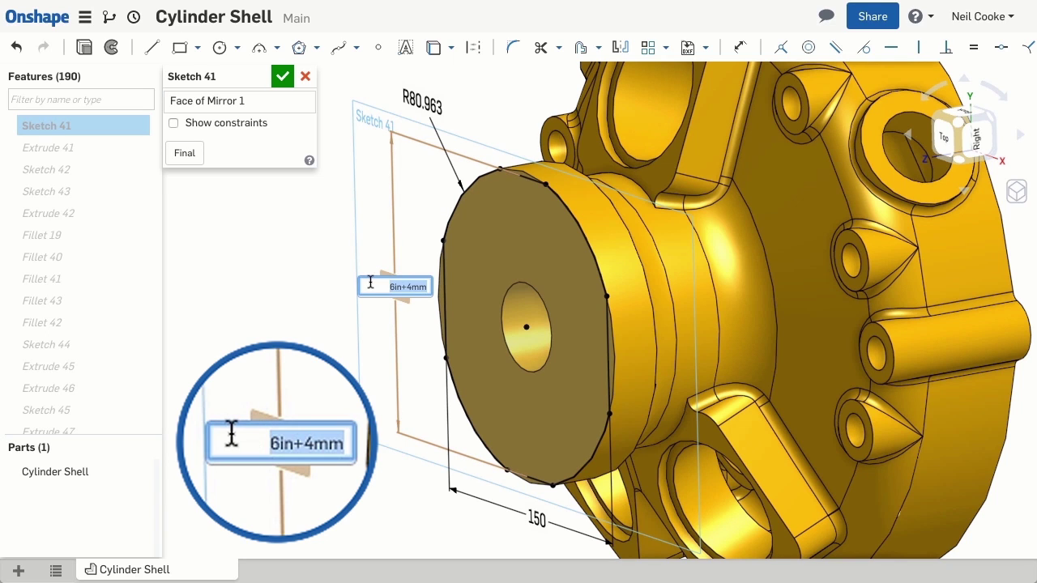
type("1ft")
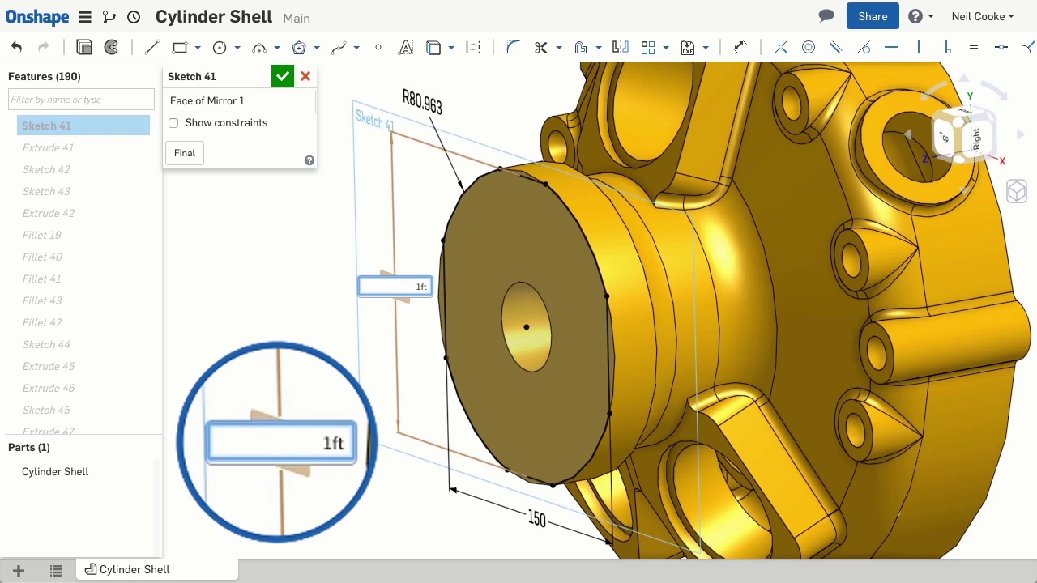
type("+(6")
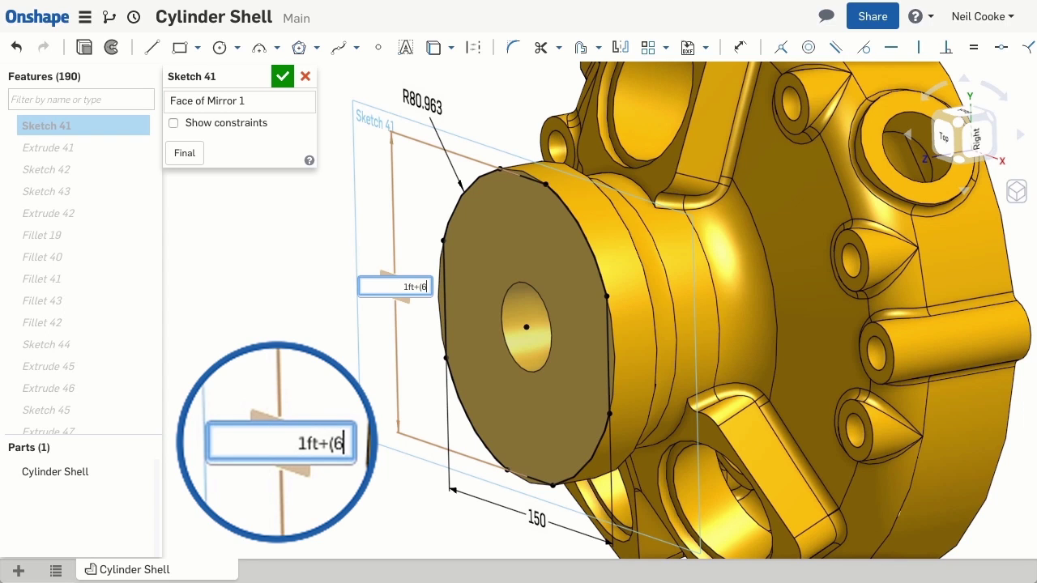
type("+3/4")
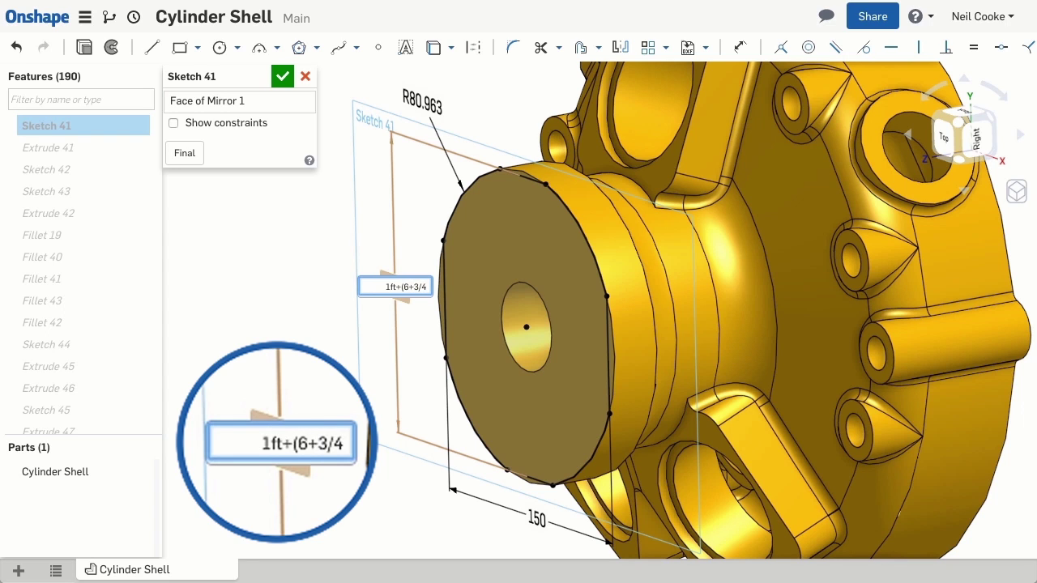
type(")in")
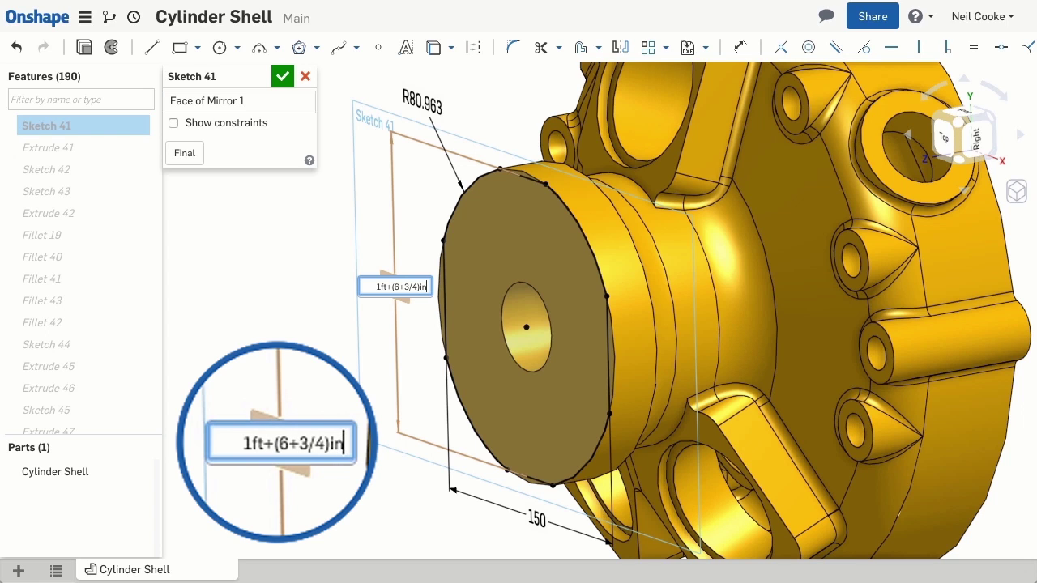
key("Return")
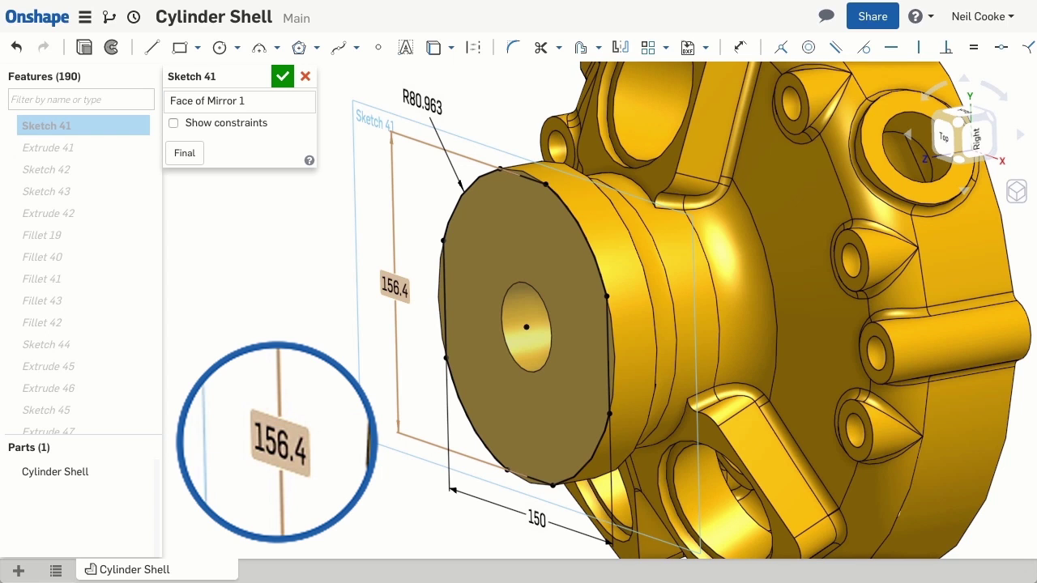
Set up an STL export of the Cylinder Shell part with Millimeter as the units, and cancel the export.
right_click(90, 473)
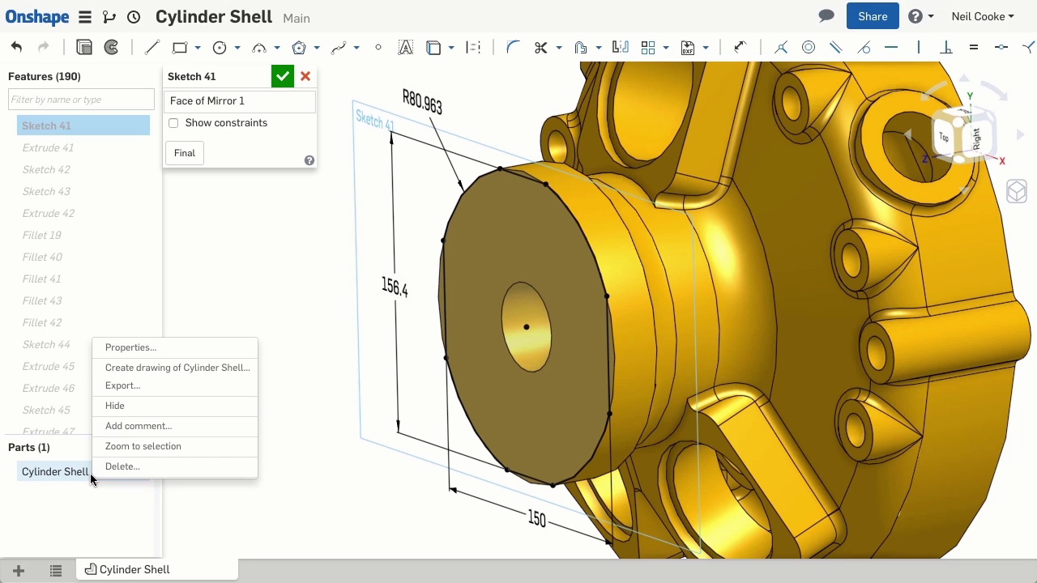
left_click(165, 386)
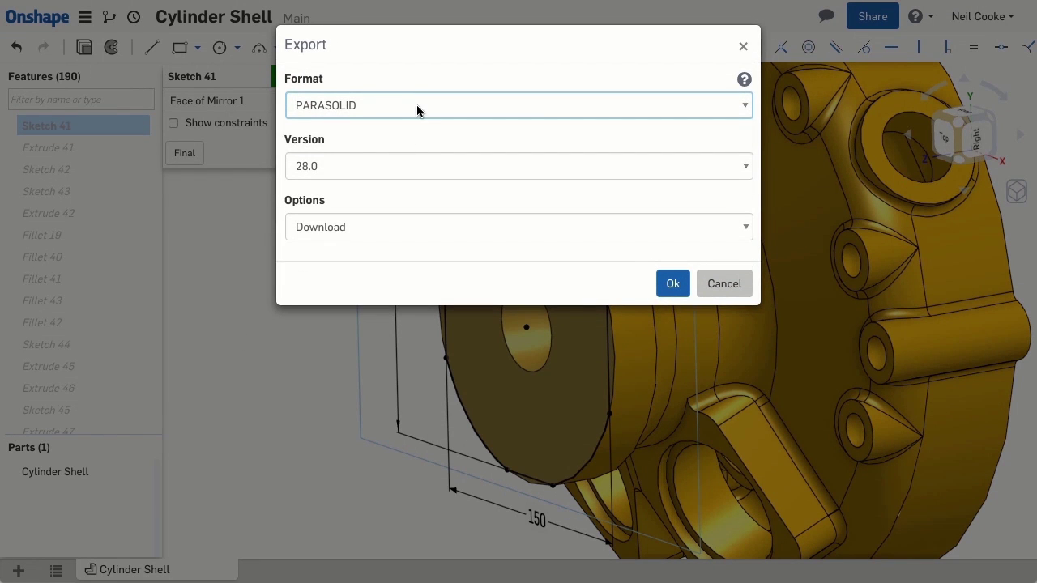
left_click(416, 106)
left_click(404, 181)
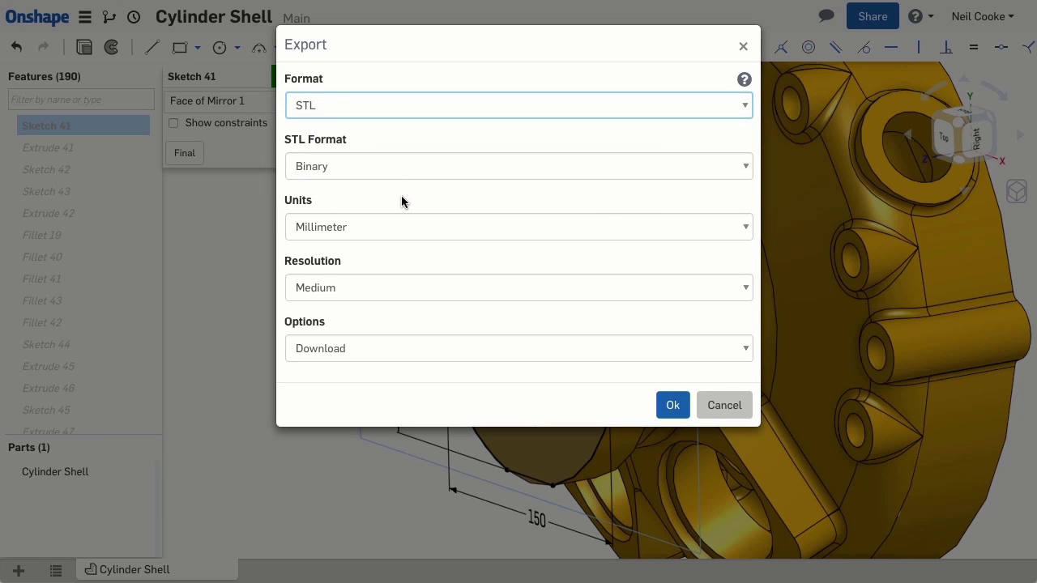
left_click(400, 222)
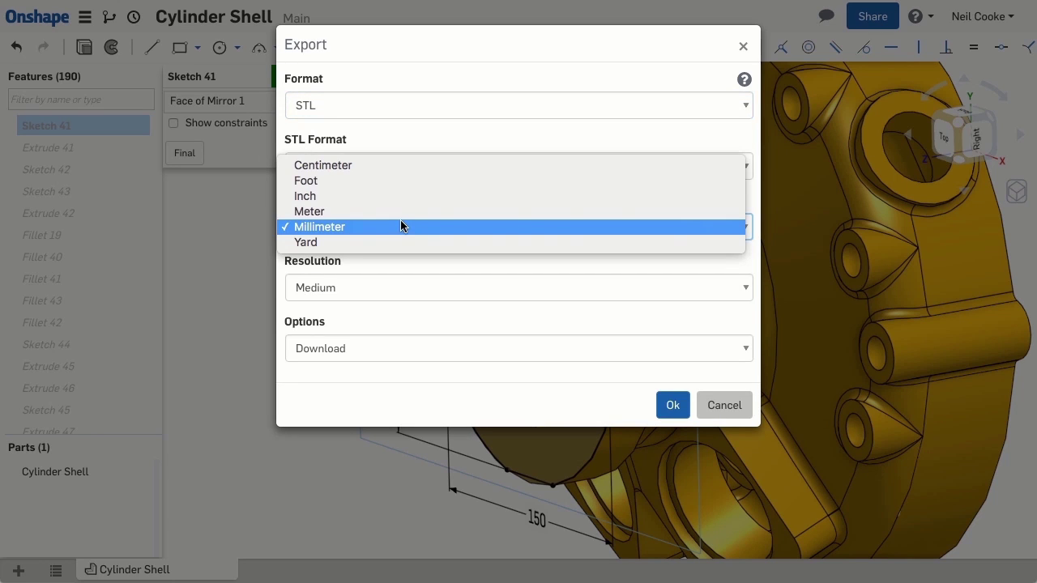
left_click(400, 226)
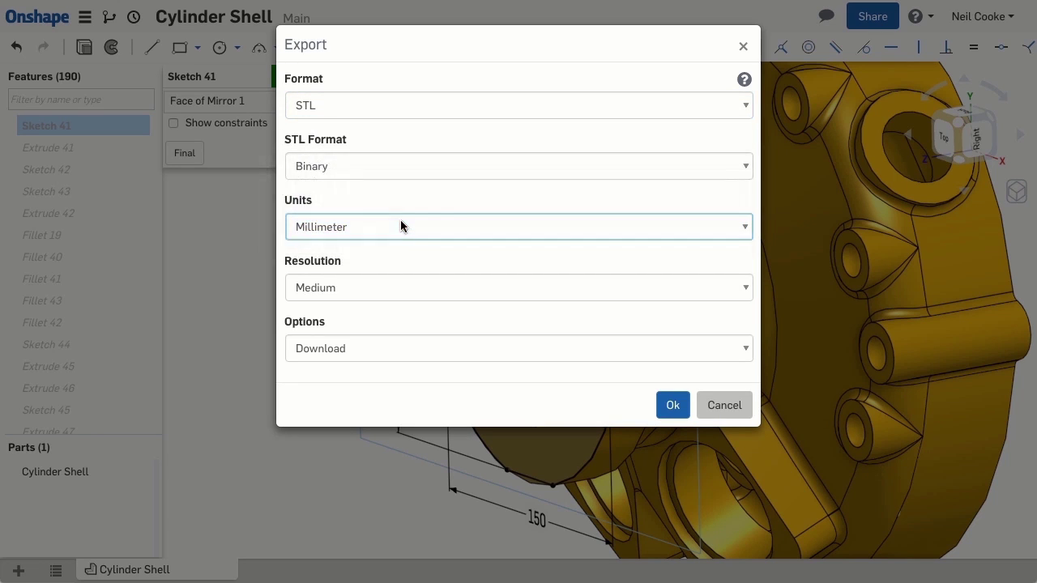
left_click(710, 404)
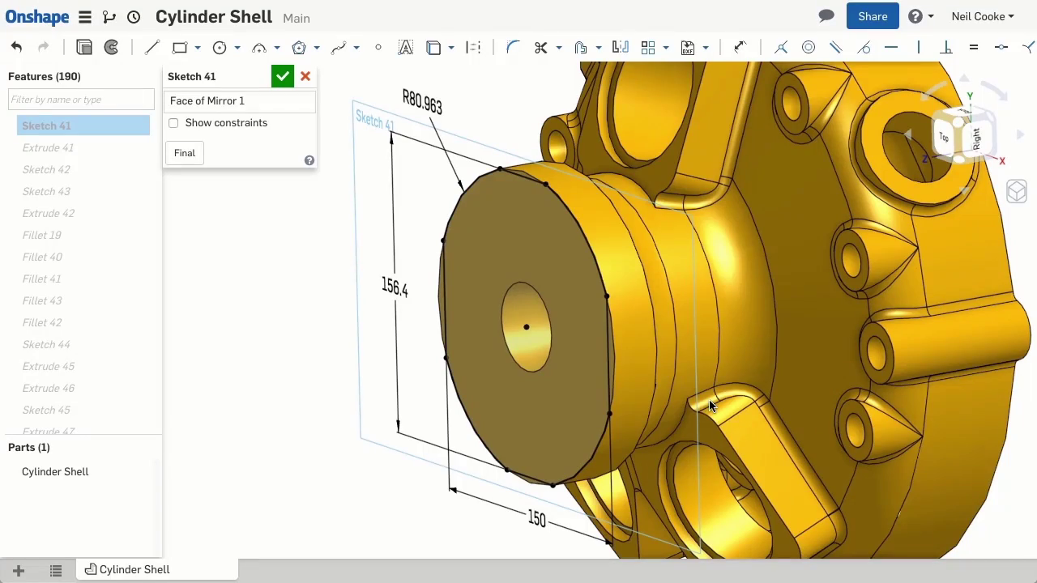
Close Sketch 41 without saving its dimension edits and bring the whole Cylinder Shell part into view.
left_click(305, 78)
key("shift+5")
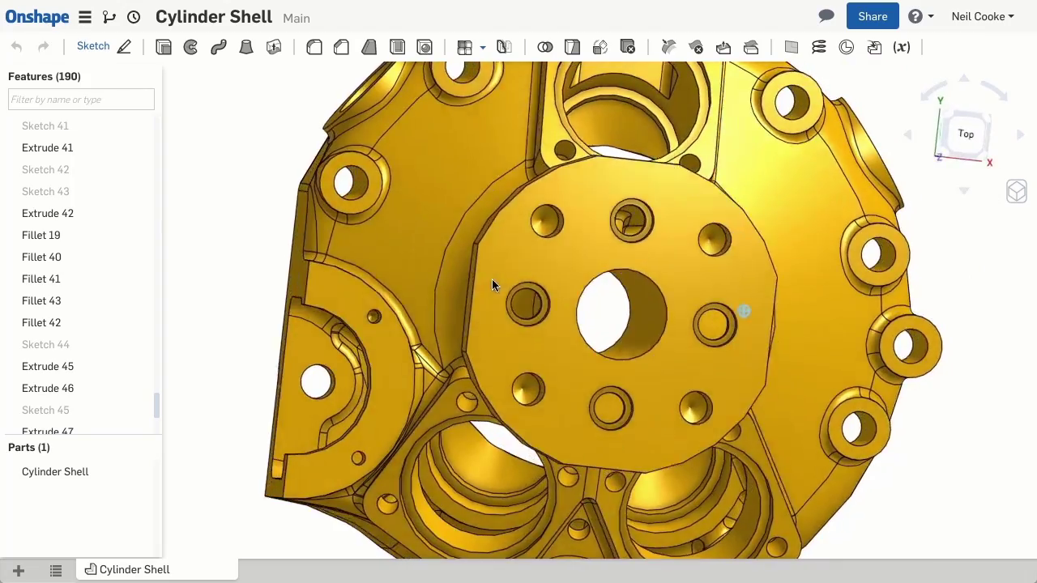
right_click_drag(492, 283, 478, 210)
scroll(479, 210, "down", 3)
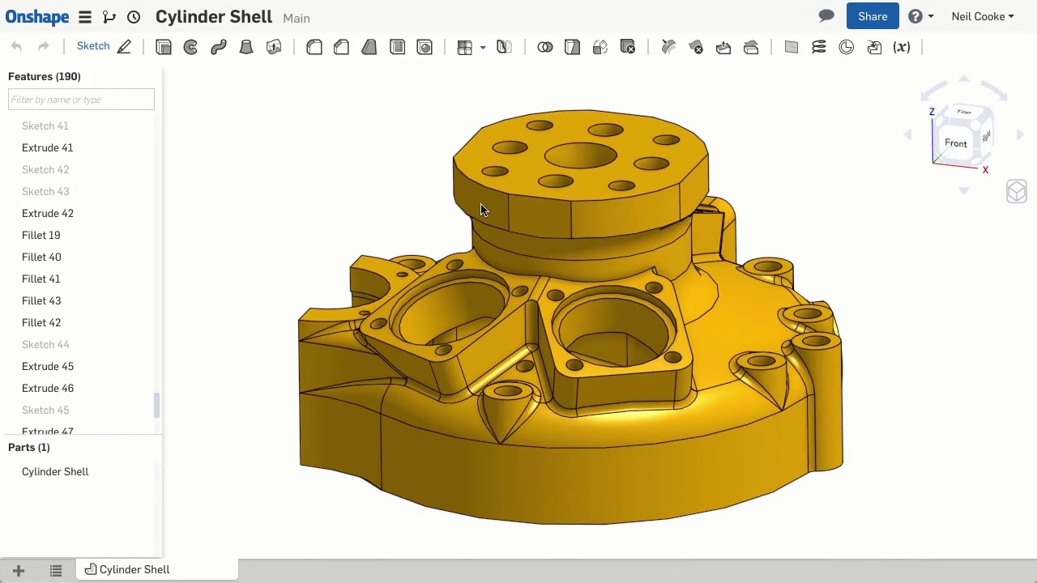